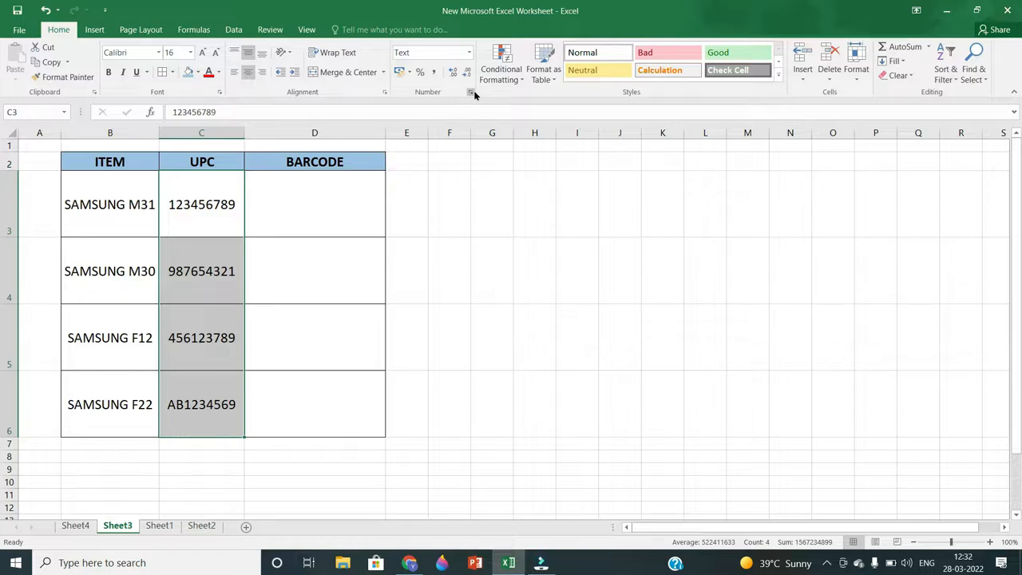
- Format the UPC cells C3:C6 as Text
right_click(202, 236)
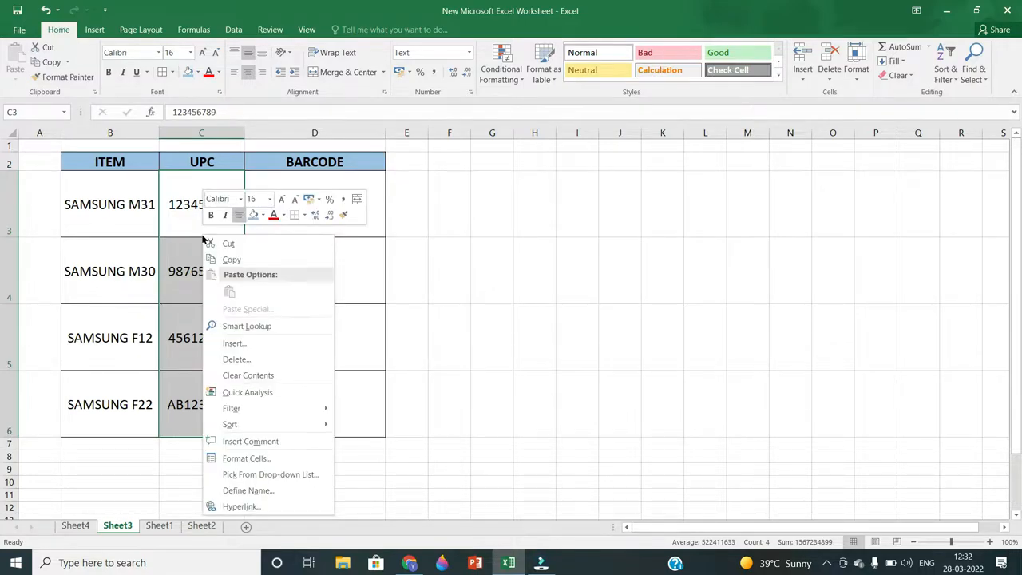
left_click(251, 460)
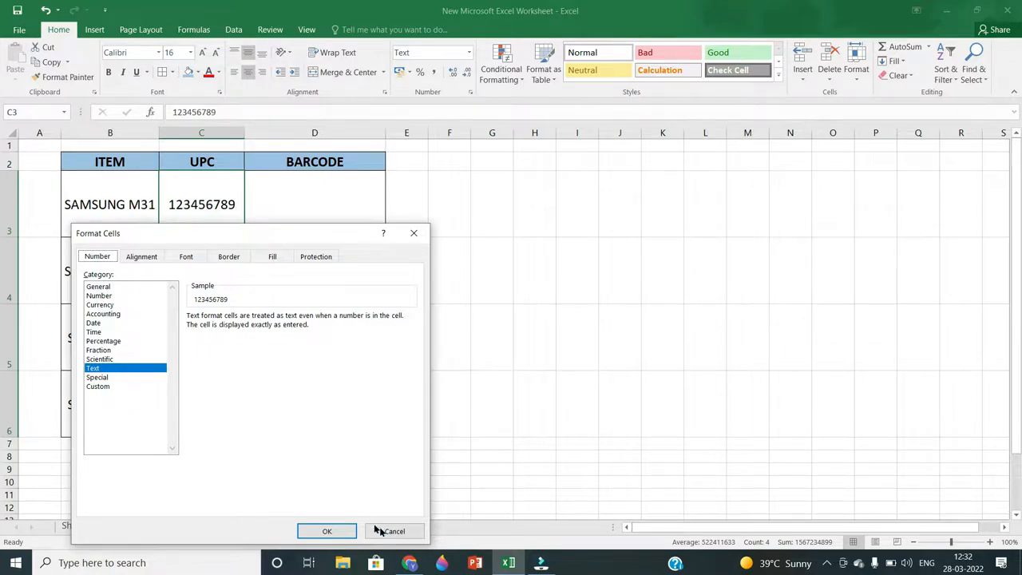
left_click(328, 529)
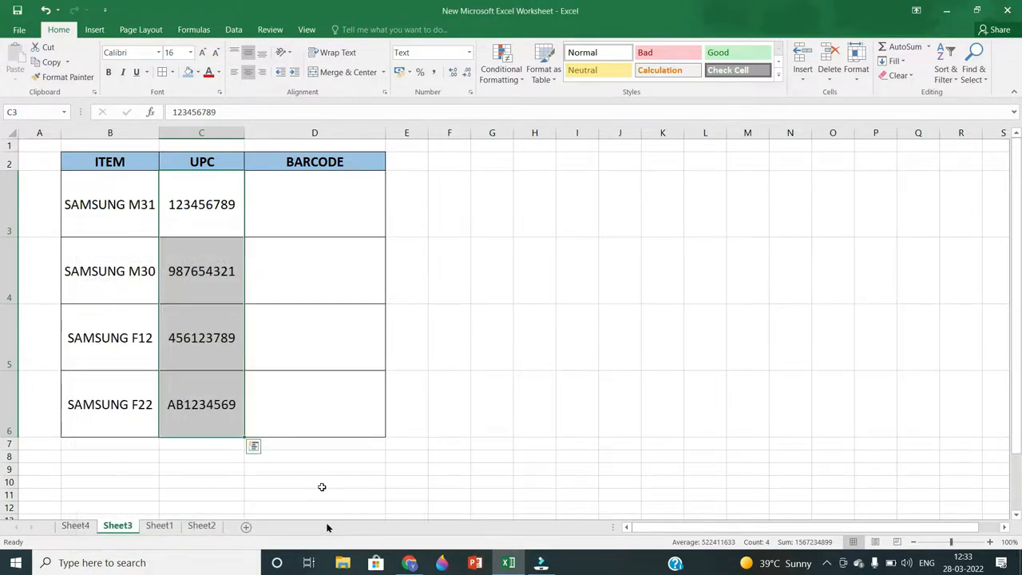
left_click(336, 352)
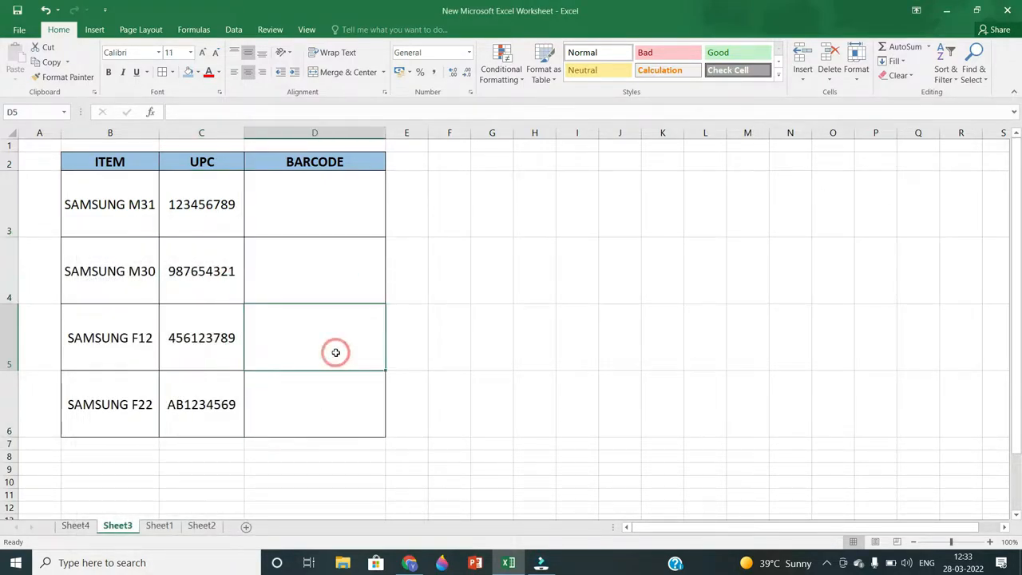
- Enter the formula ="*"&C3&"*" in cell D3 to wrap the first UPC in asterisks
left_click(303, 217)
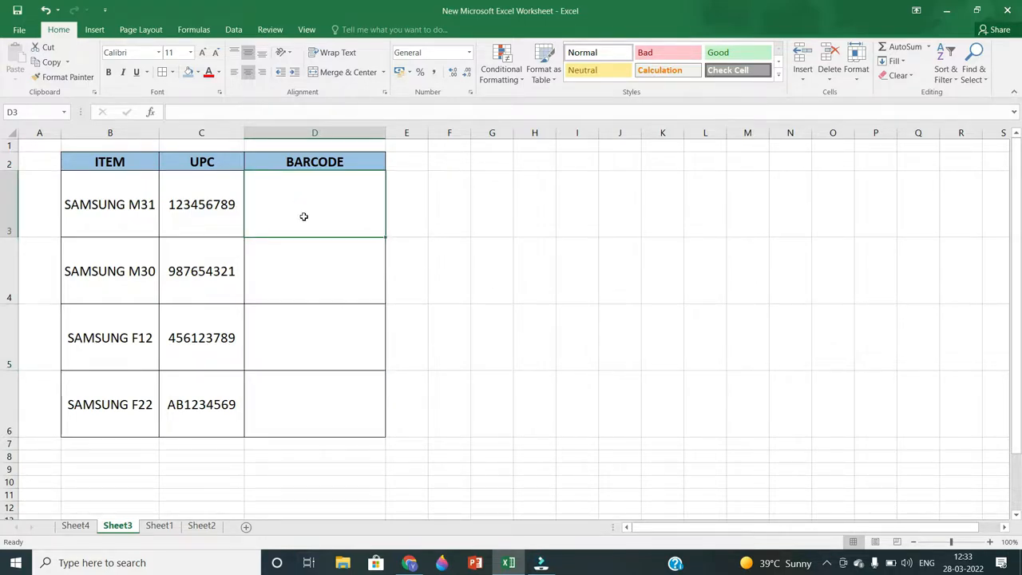
scroll(304, 217, "up", 3, "ctrl")
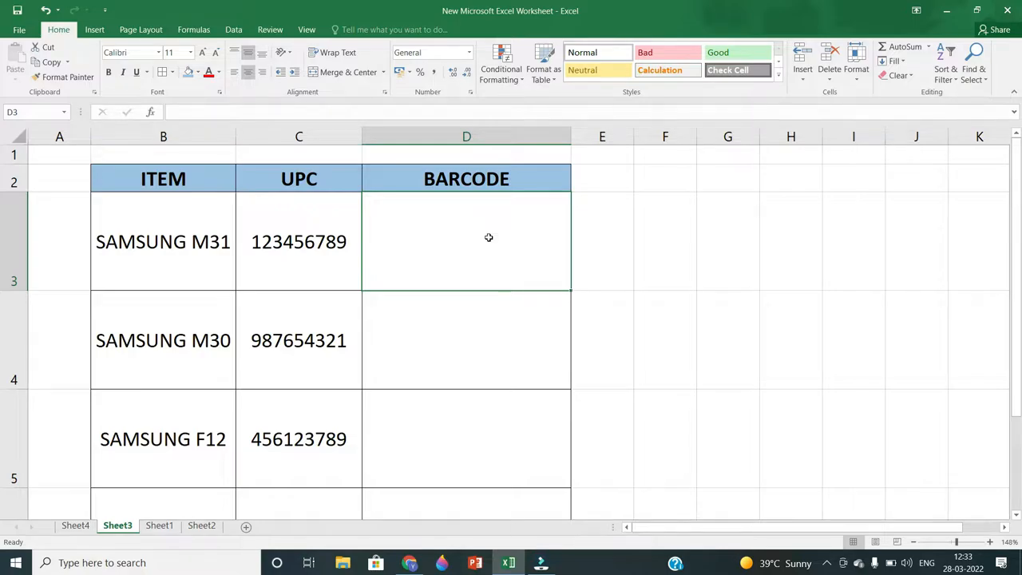
type("=\"")
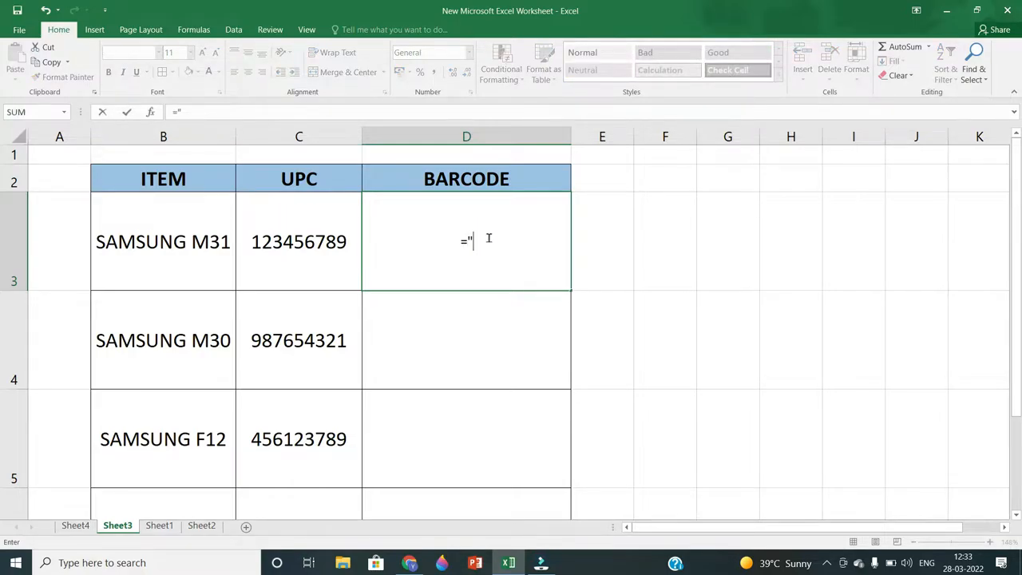
type("*\"&")
left_click(296, 267)
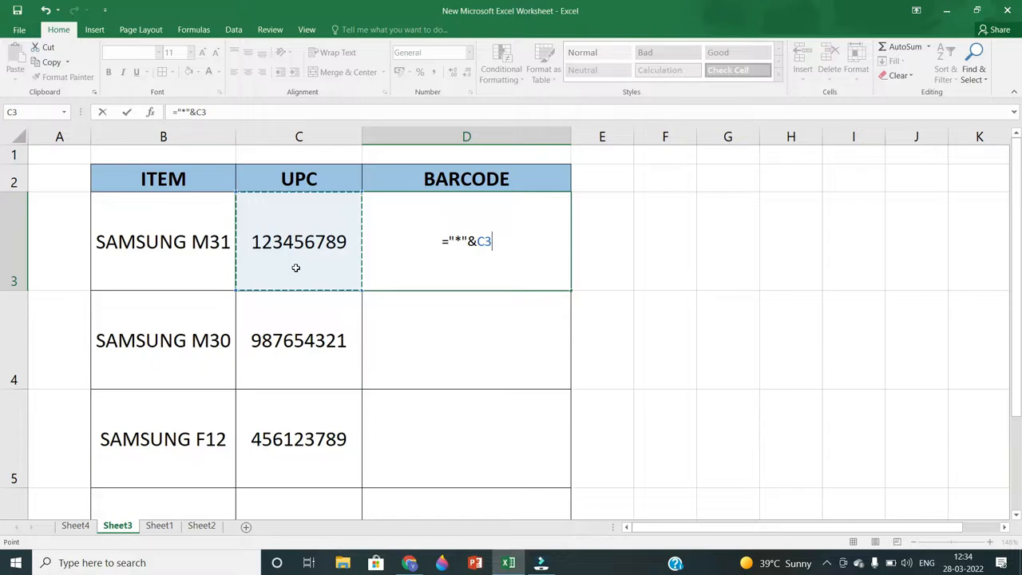
type("&")
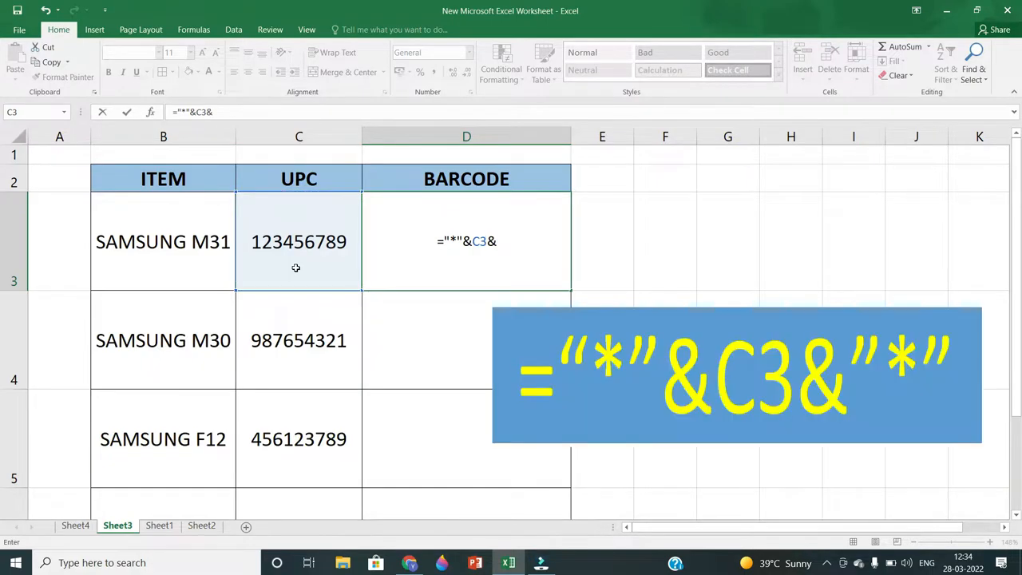
type("\"*\"")
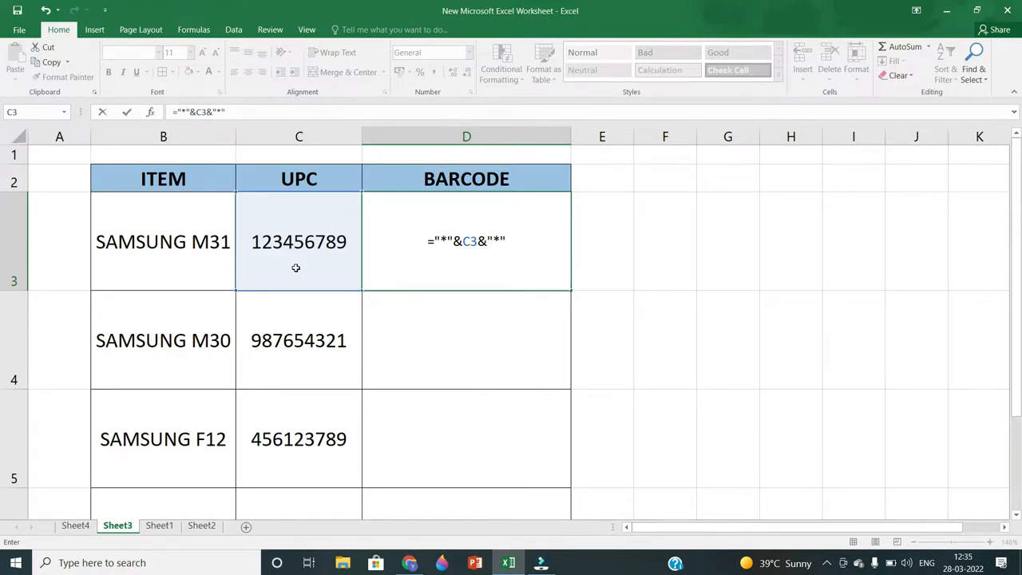
key("Return")
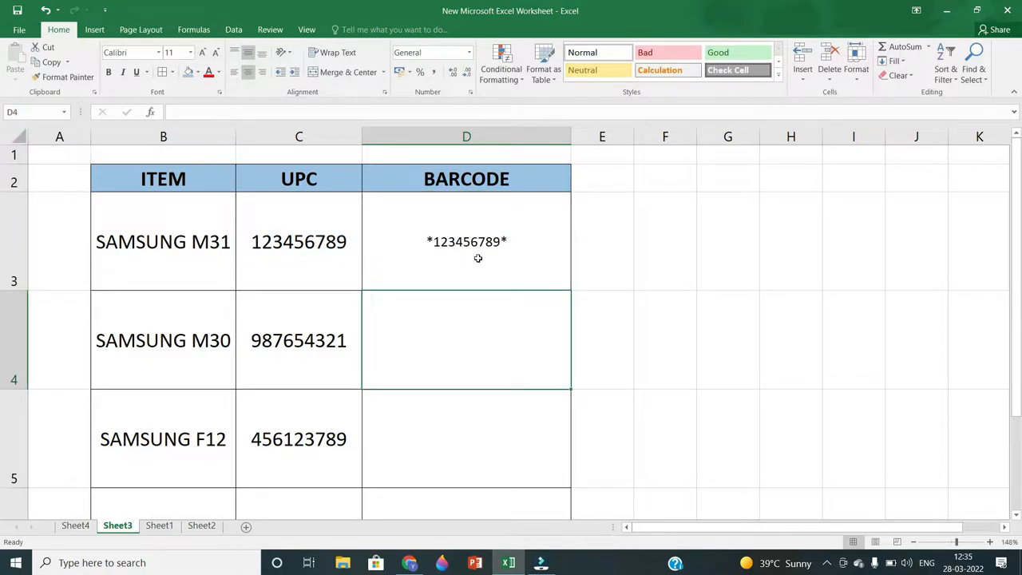
- Fill the D3 formula down the BARCODE column through D6
left_click(478, 258)
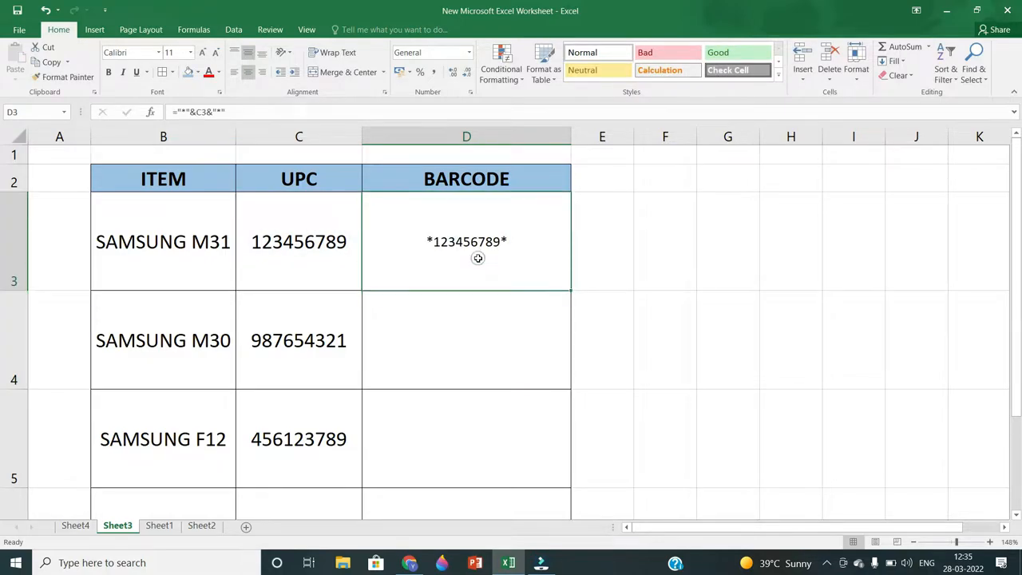
double_click(570, 290)
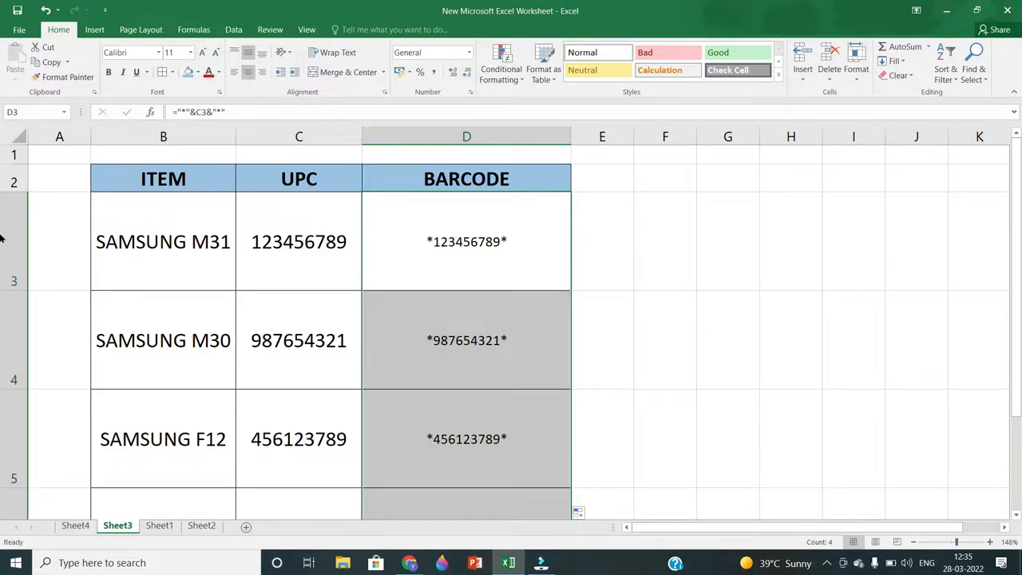
left_click_drag(1020, 237, 1019, 286)
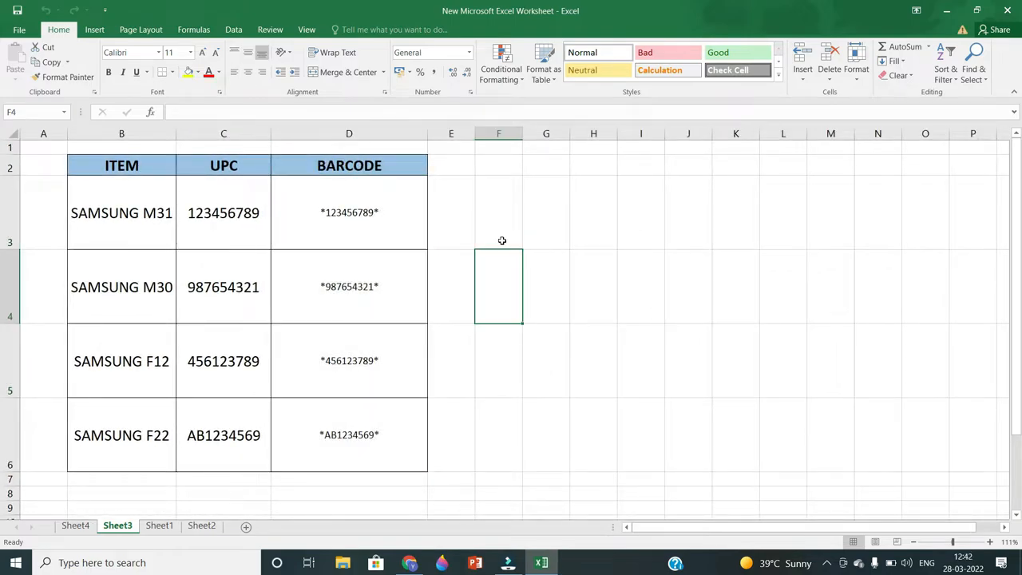
- Apply the CIA Code 39 barcode font to cells D3:D6
left_click_drag(365, 217, 359, 431)
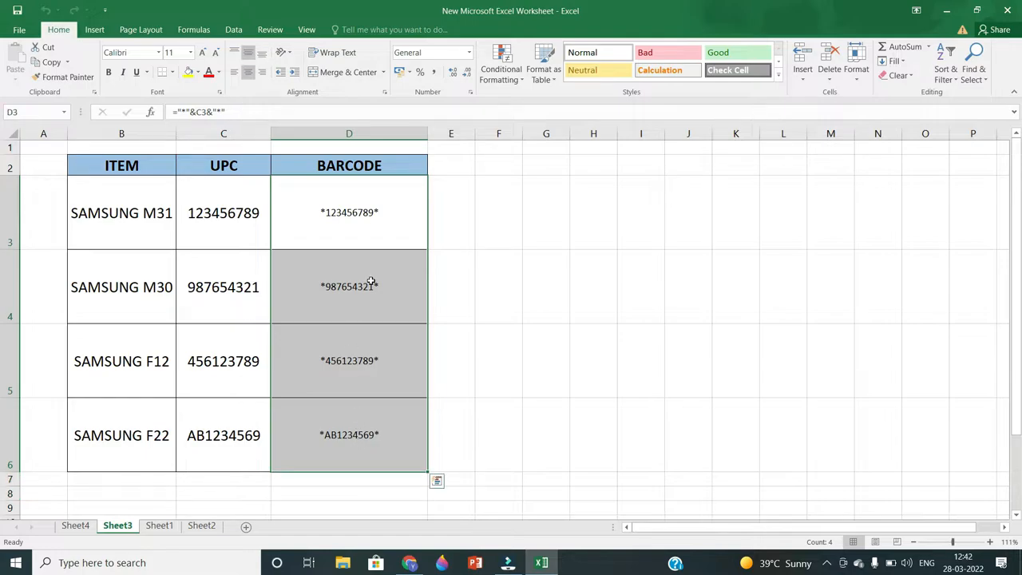
left_click(158, 53)
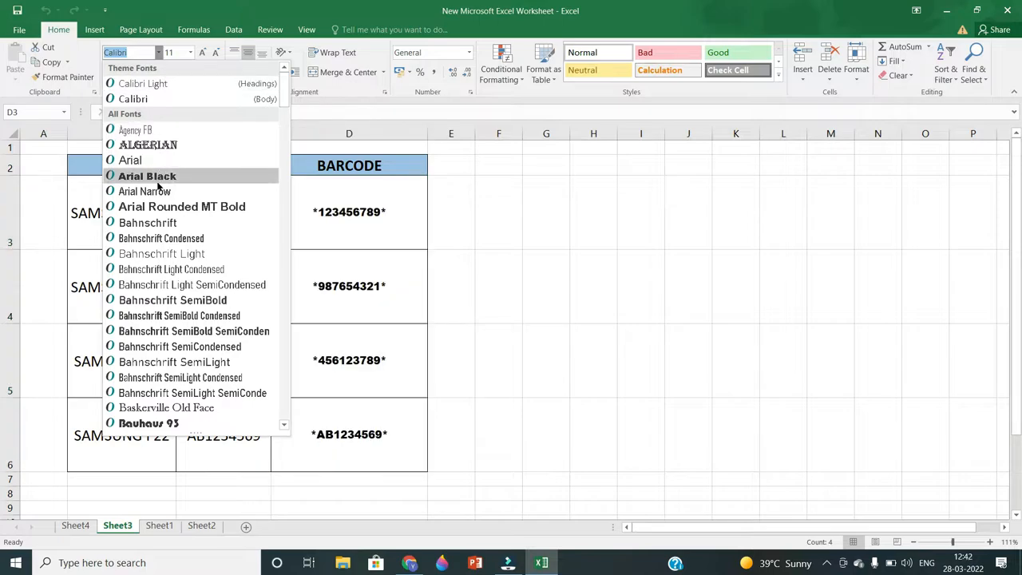
left_click_drag(282, 88, 285, 147)
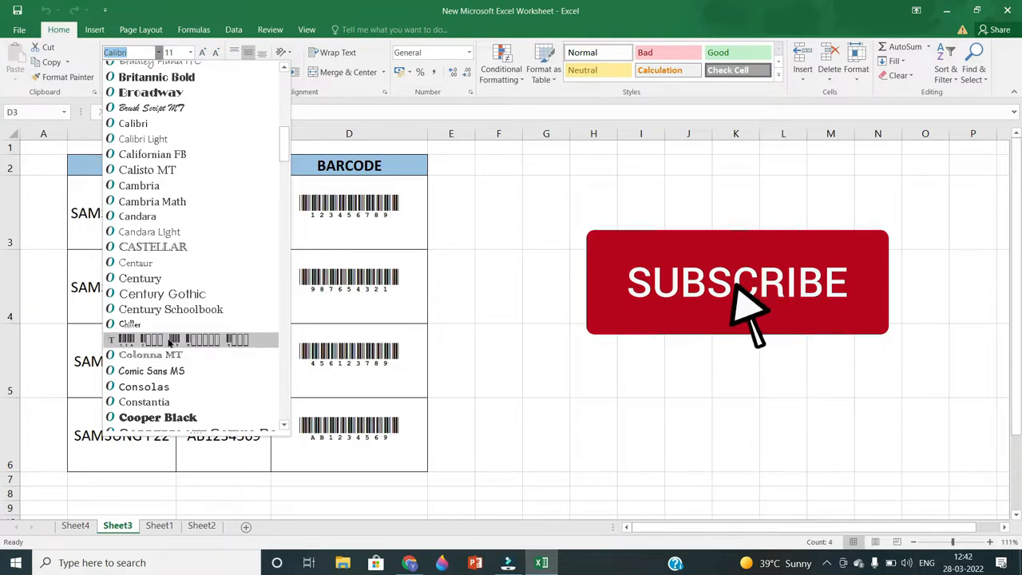
left_click(169, 341)
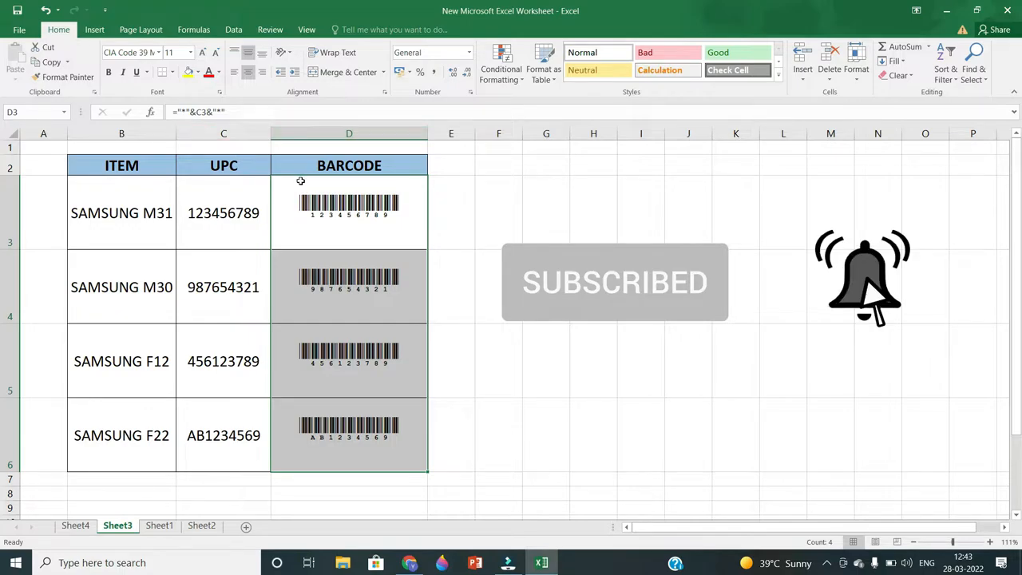
- Set the barcode font size in D3:D6 to 16 and fit the width of column D to its contents
left_click(202, 53)
left_click(202, 53)
left_click(203, 52)
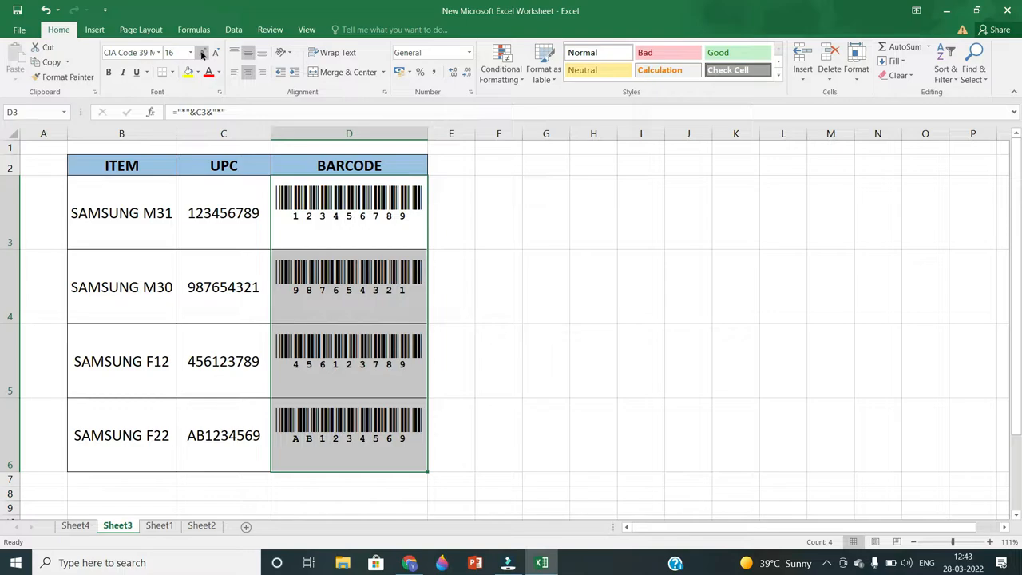
left_click(215, 53)
left_click(215, 53)
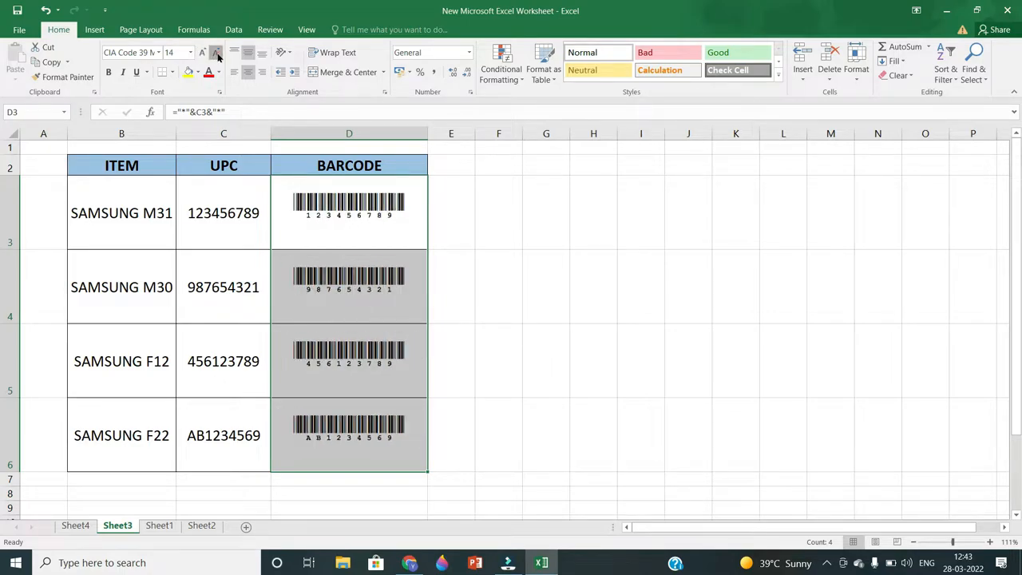
left_click(215, 53)
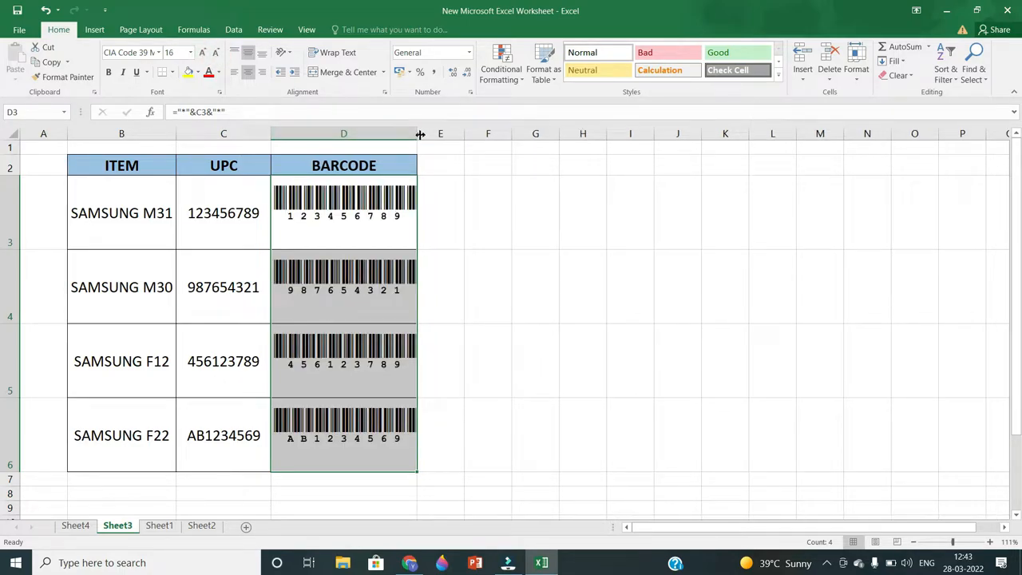
double_click(419, 134)
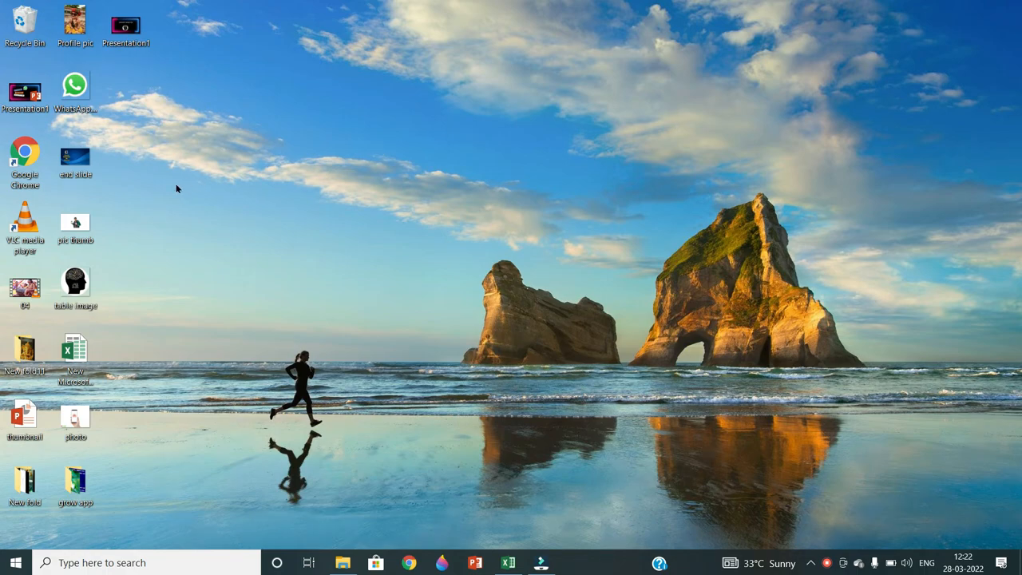
- Switch to Google Chrome and open dafont.com
double_click(32, 157)
left_click(109, 38)
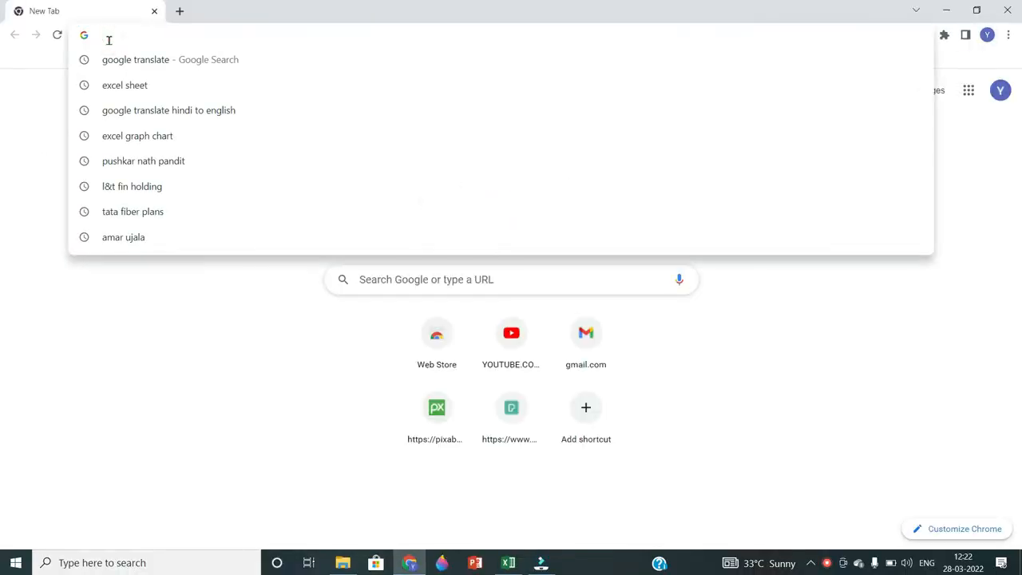
type("dafont.com")
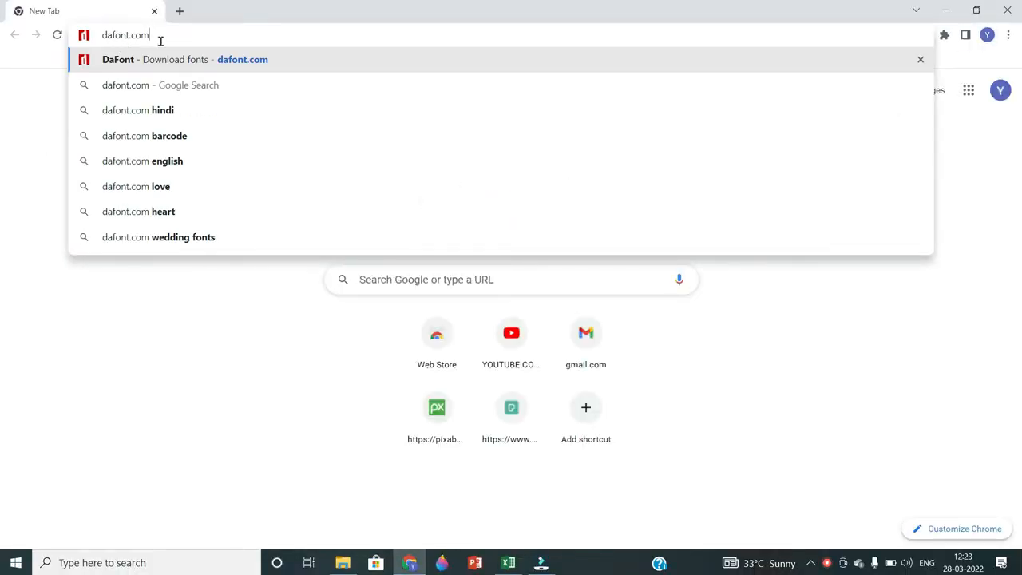
key("Return")
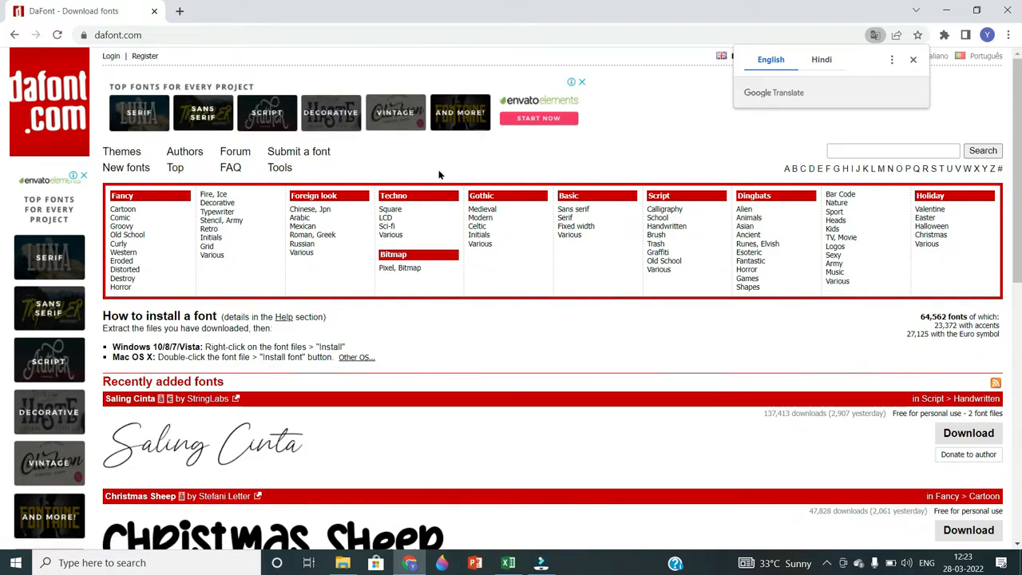
- Find the CIA Code 39 font in the Bar Code category under Dingbats and download it
left_click(839, 196)
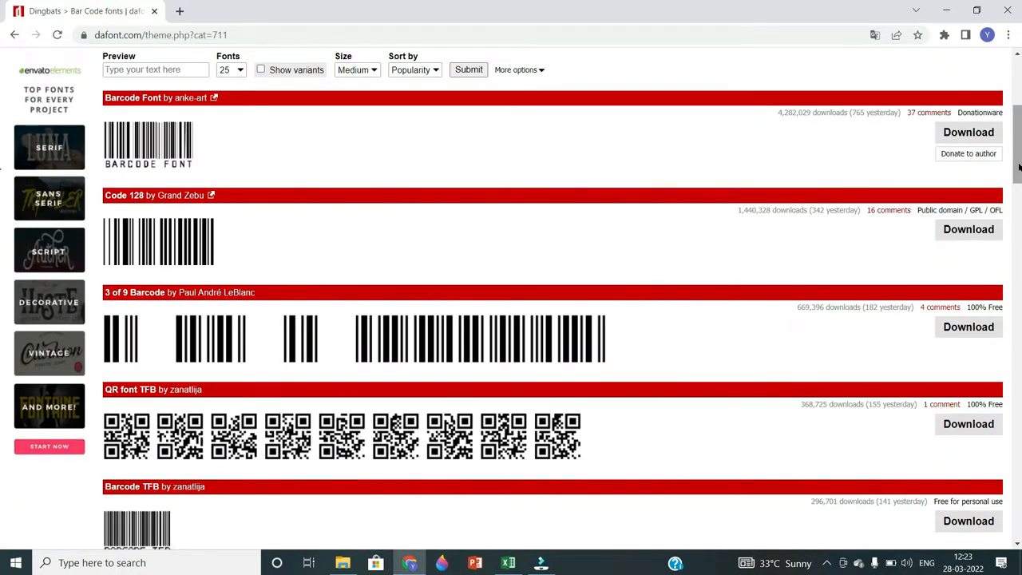
scroll(1019, 166, "up", 4)
scroll(3, 200, "down", 8)
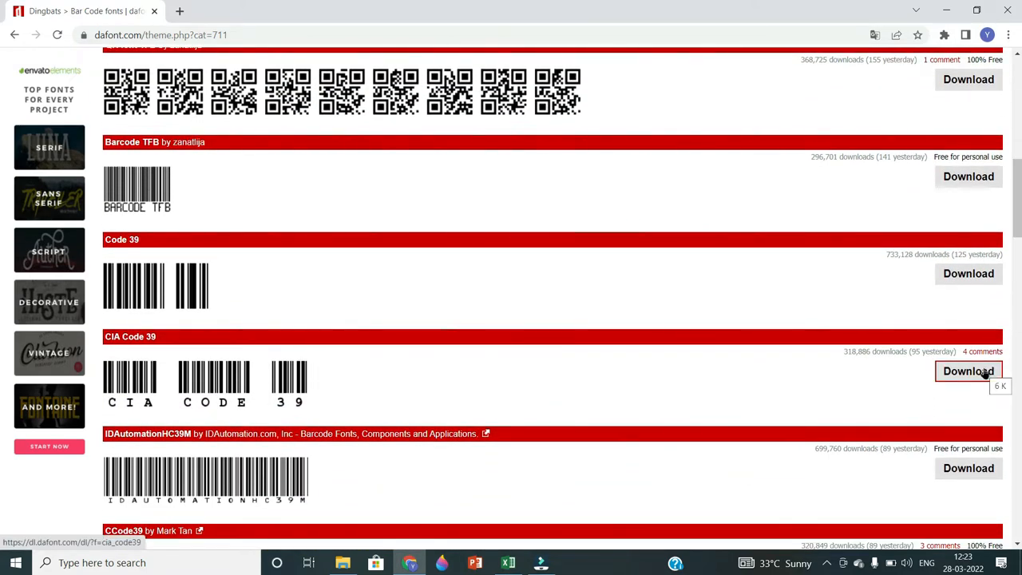
left_click(986, 375)
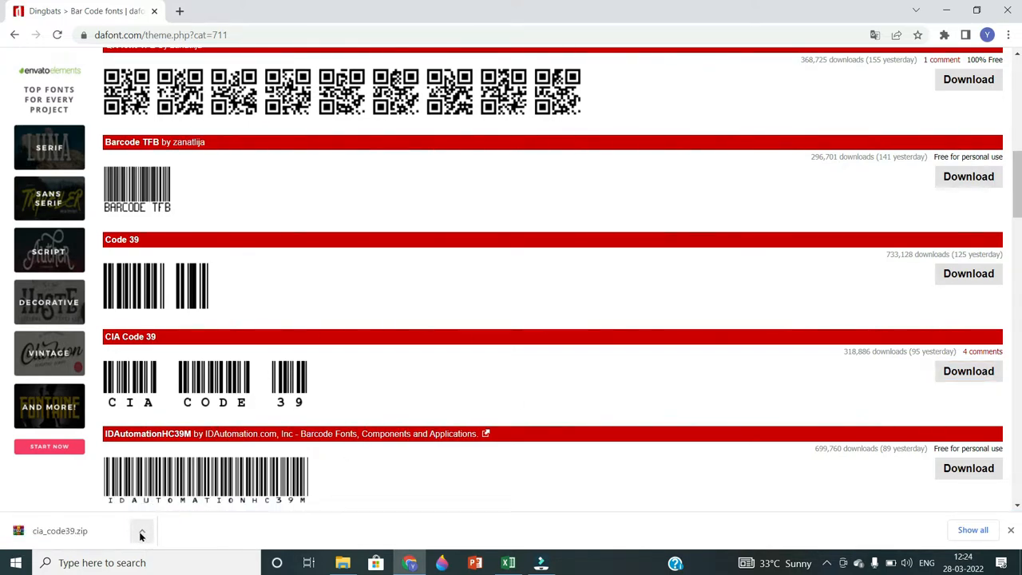
- Extract the cia_code39 archive directly into the Downloads folder in File Explorer
left_click(92, 531)
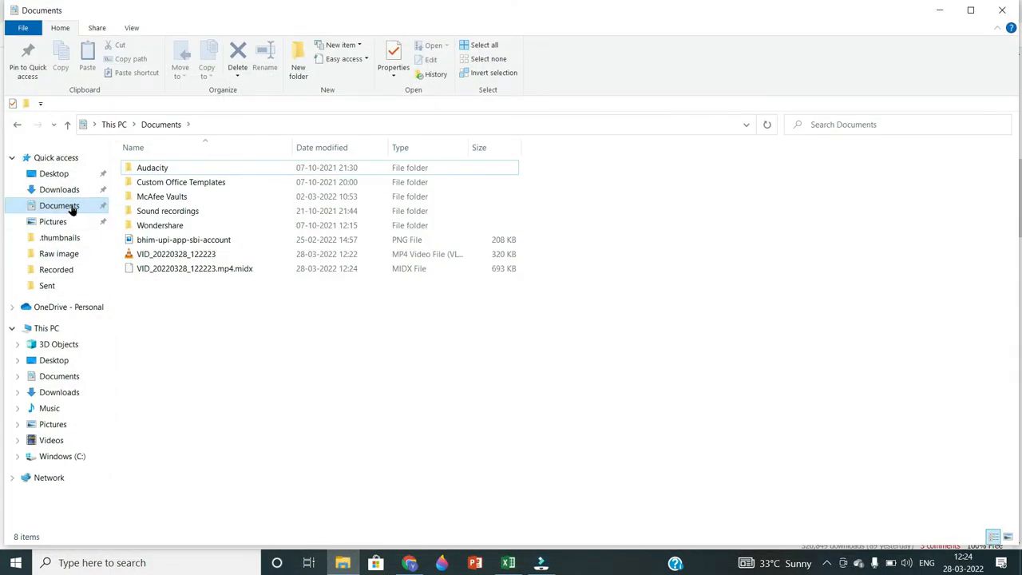
left_click(59, 190)
left_click(152, 186)
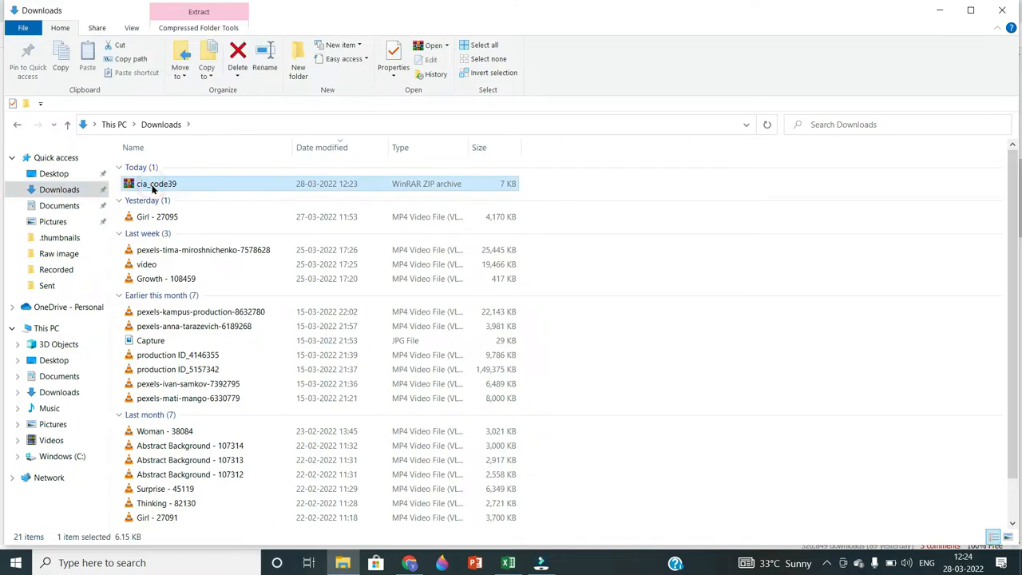
right_click(188, 184)
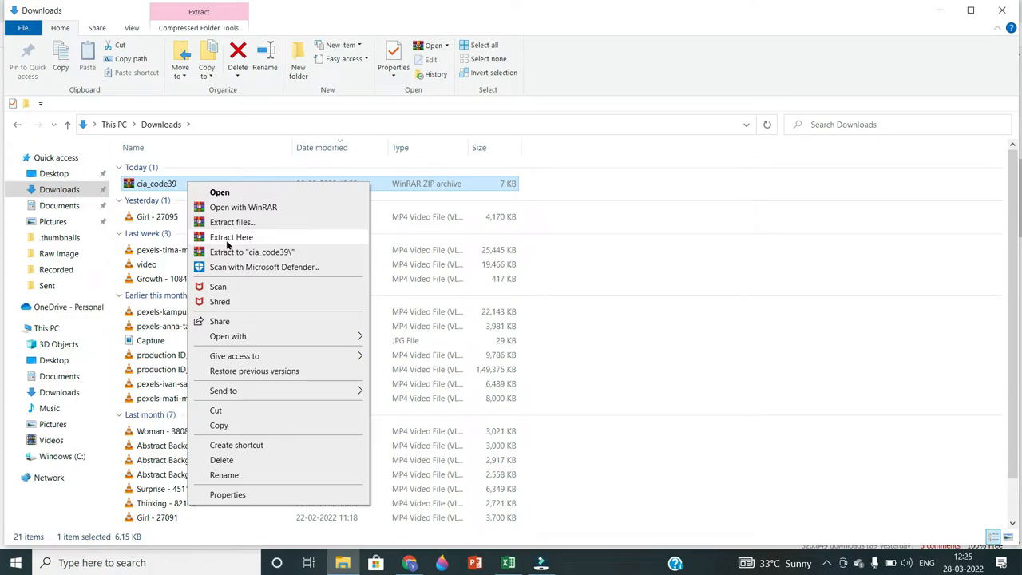
left_click(229, 243)
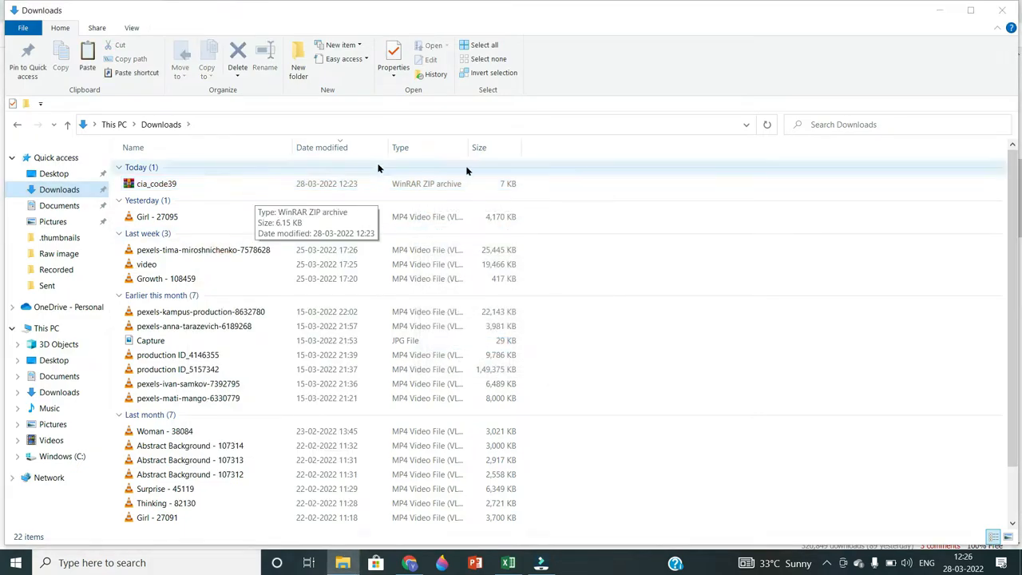
- Copy the extracted ciacode39_m TrueType font file in the Downloads folder
scroll(1015, 189, "down", 2)
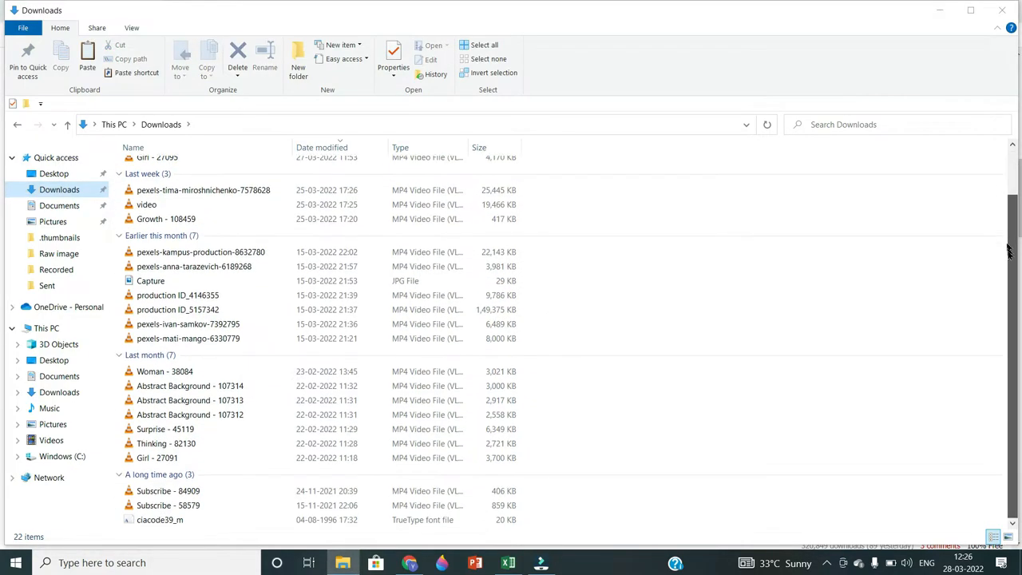
left_click(164, 522)
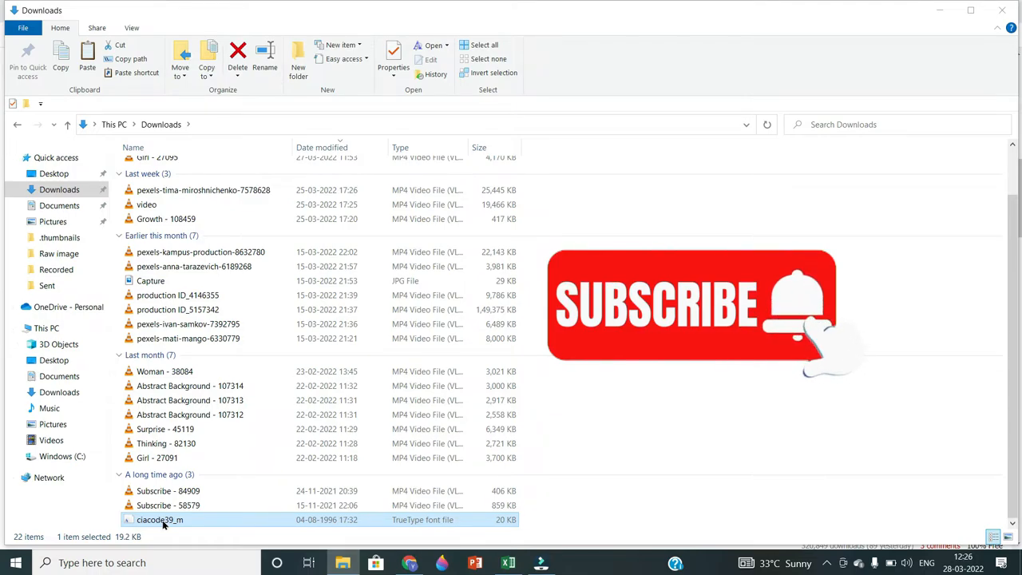
right_click(164, 523)
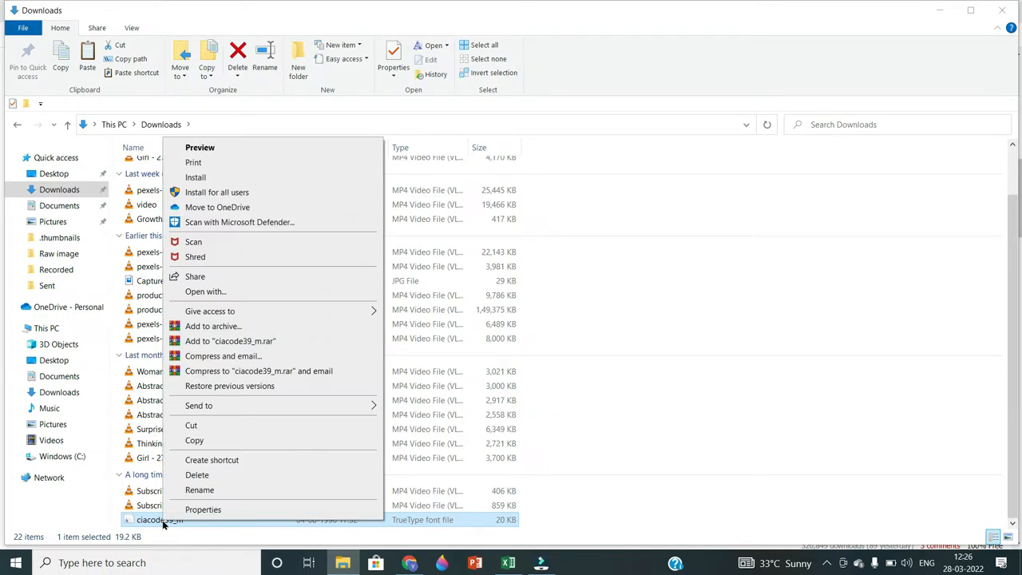
left_click(196, 441)
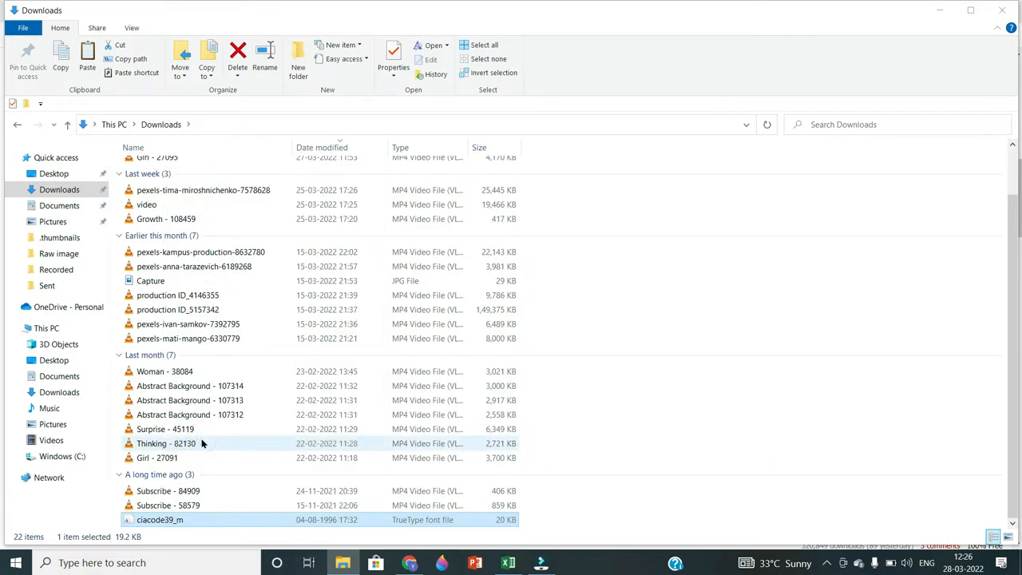
- Open the Fonts folder inside the Windows folder on drive C
left_click(83, 456)
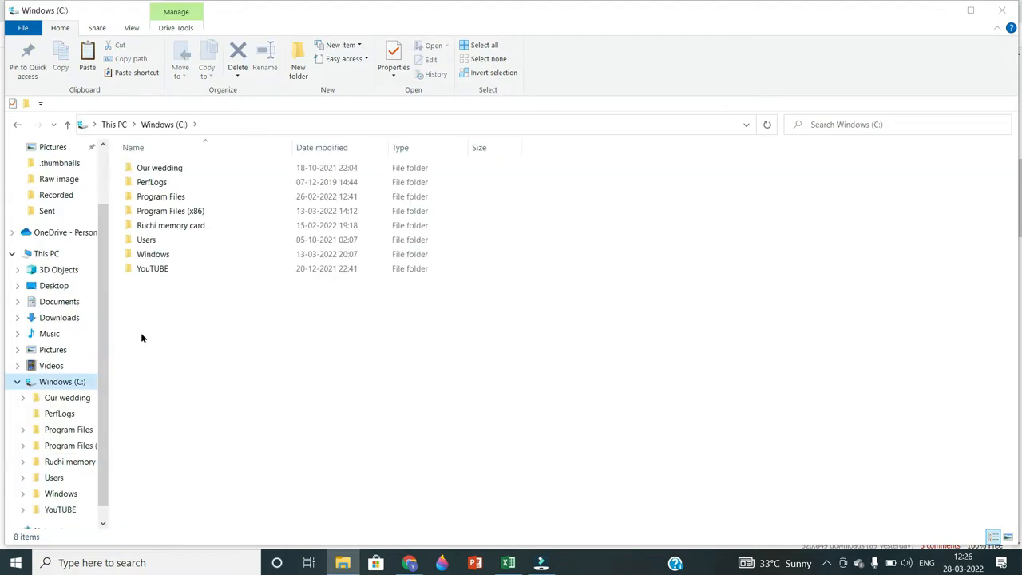
double_click(186, 254)
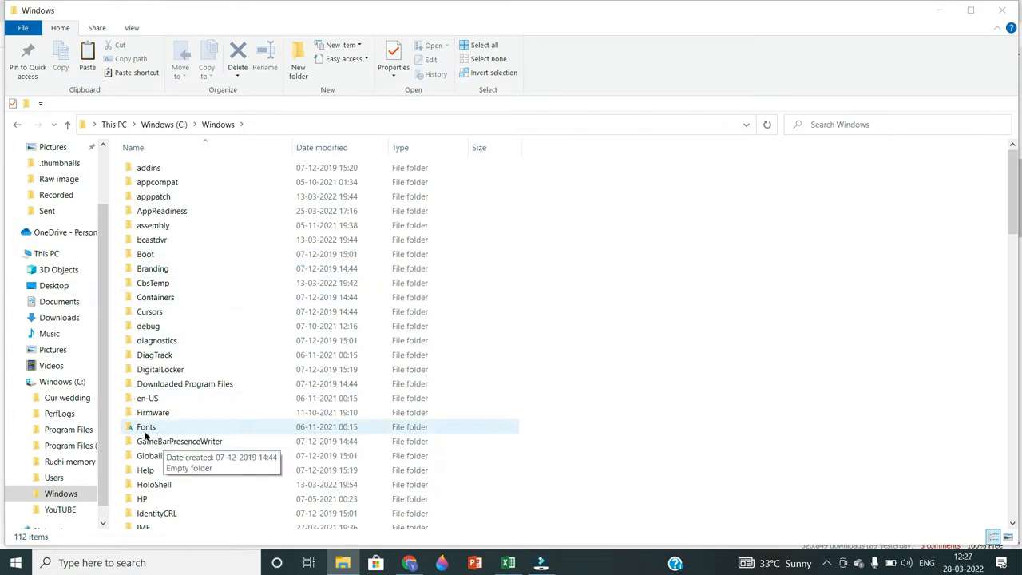
left_click(144, 431)
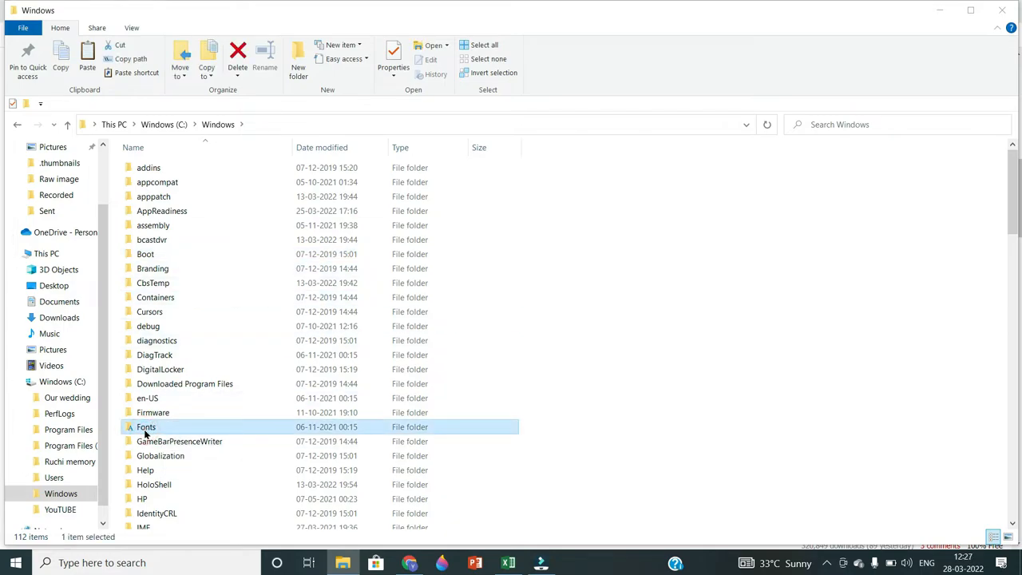
double_click(145, 431)
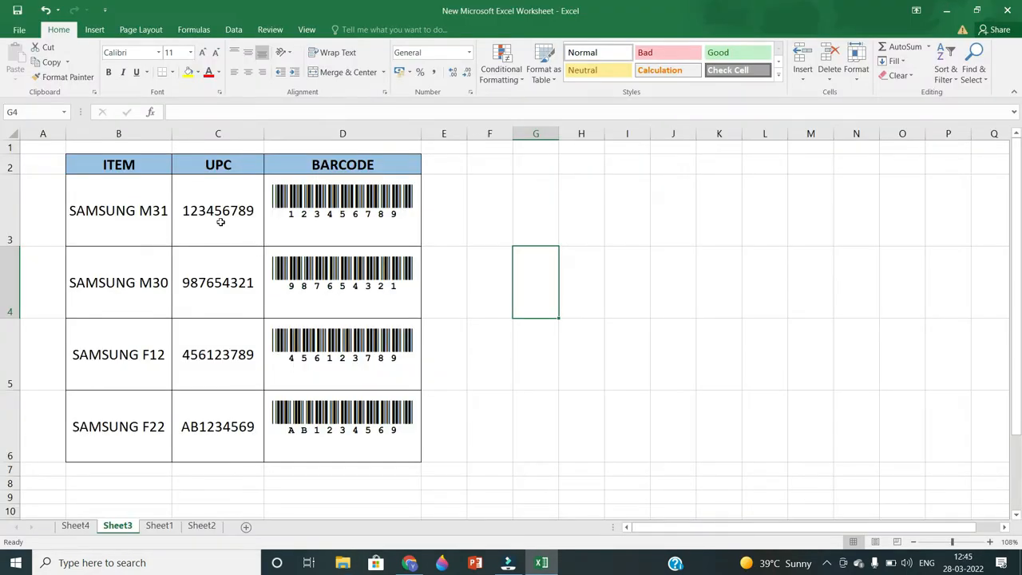
- Change the UPC of SAMSUNG M31 in C3 to ABV and of SAMSUNG M30 in C4 to 123456
left_click(221, 222)
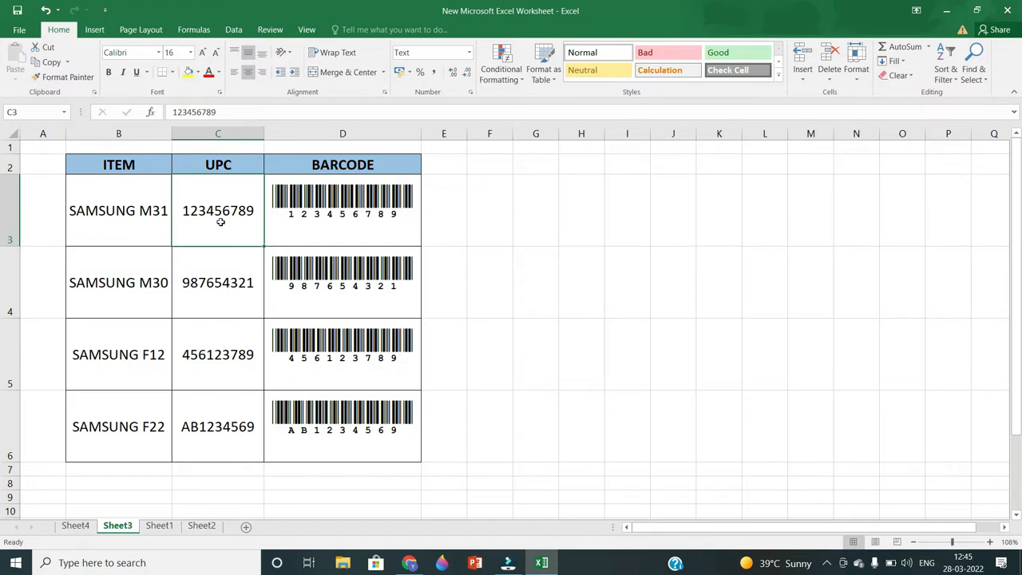
type("ABV")
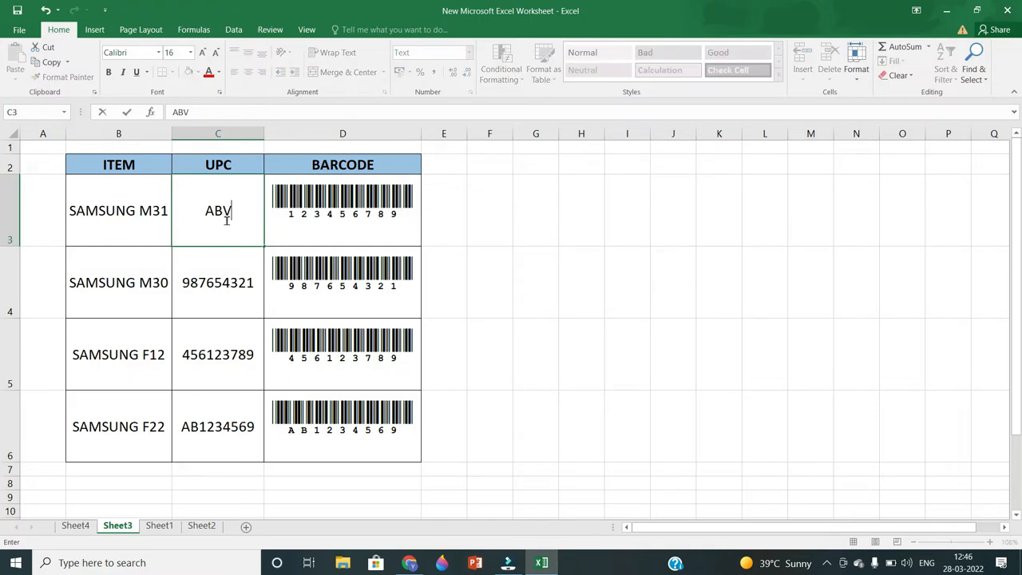
key("Return")
left_click(245, 214)
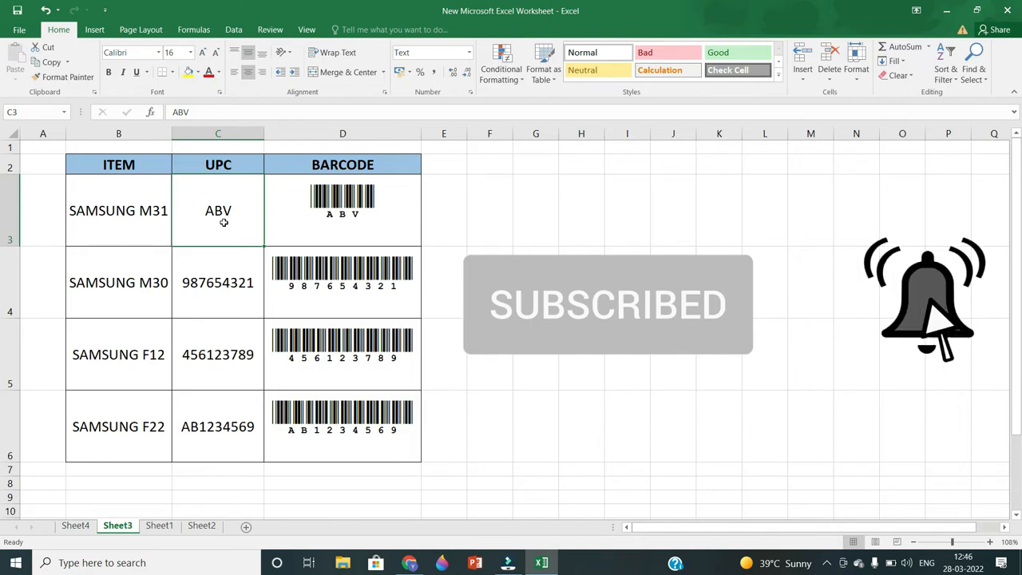
left_click(214, 268)
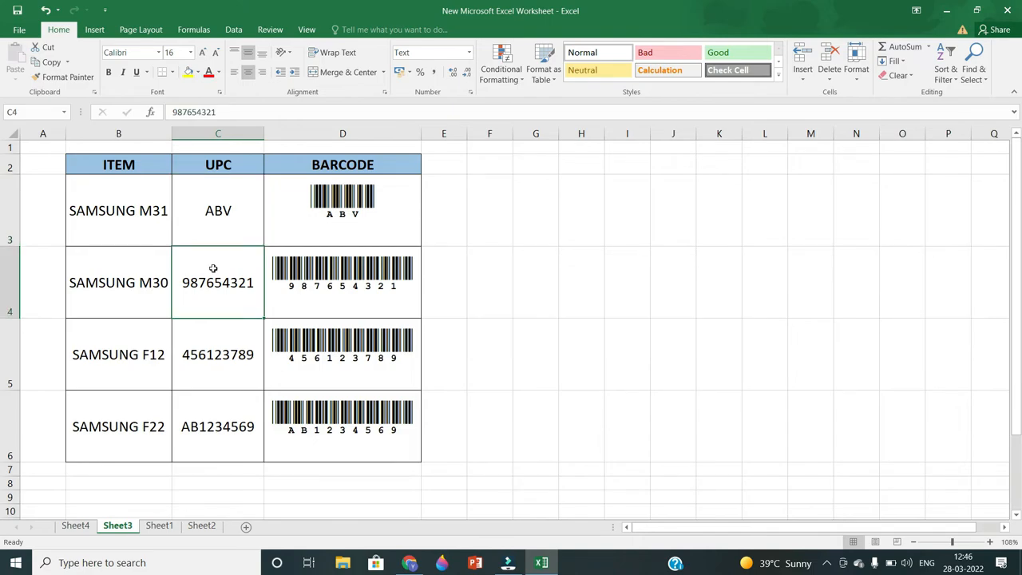
type("123456")
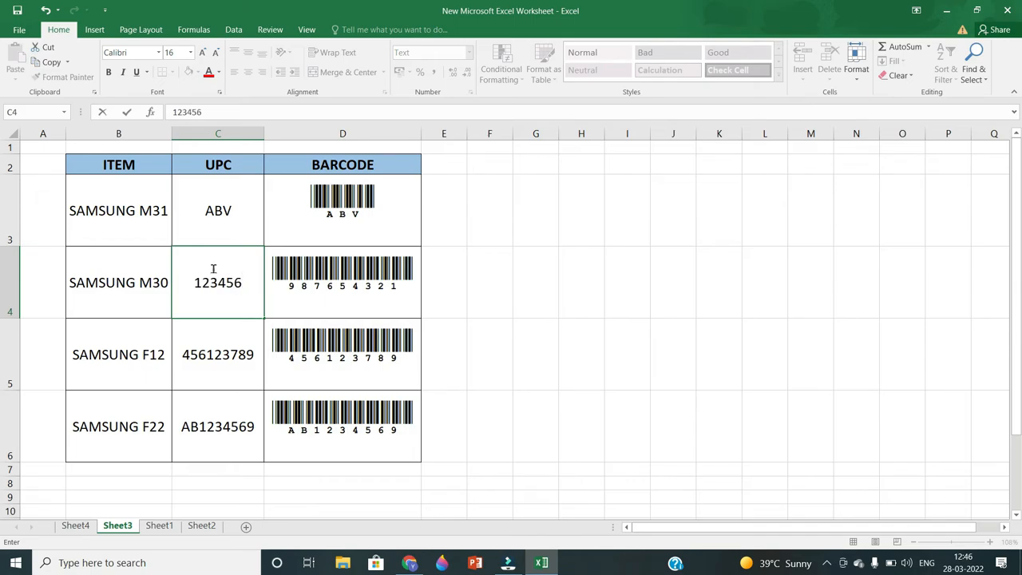
key("Return")
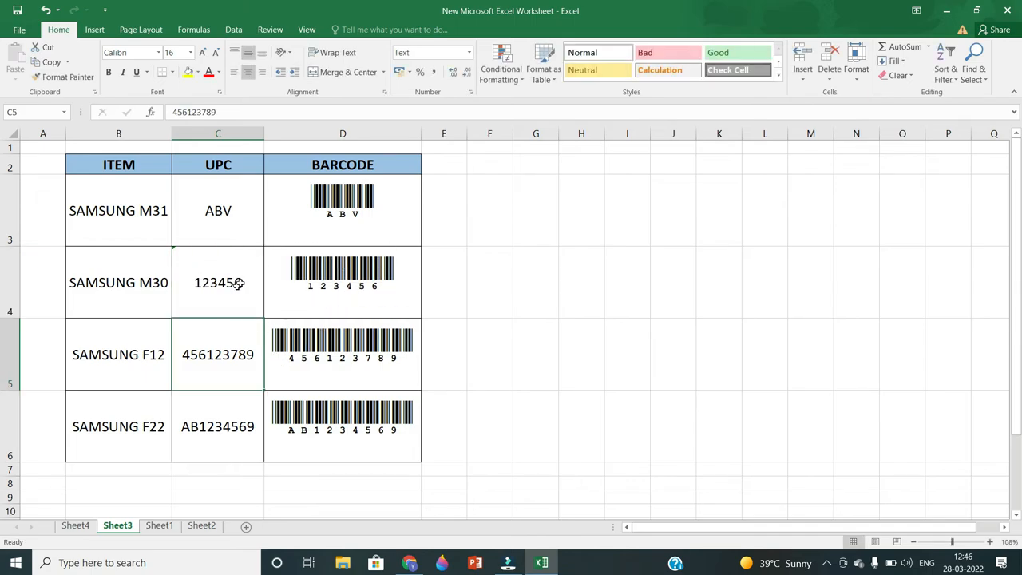